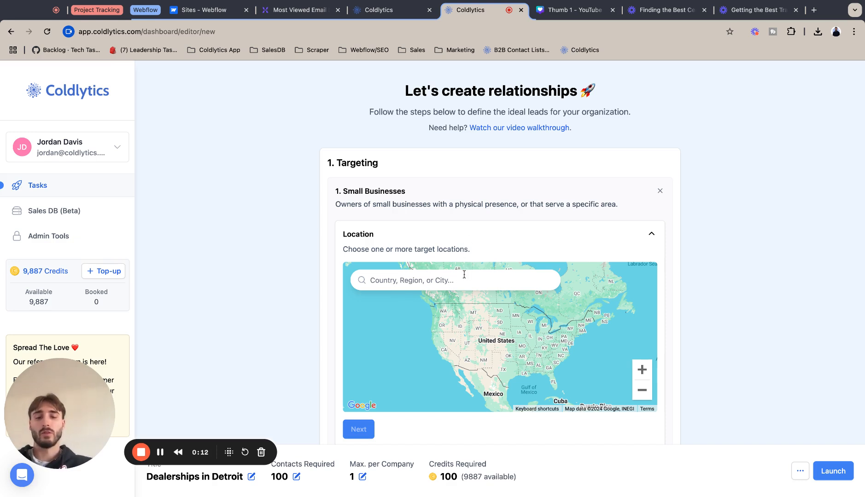
Search the target locations for Detroit and choose Detroit, MI, USA.
{"action": "left_click", "coordinate": [463, 274]}
{"action": "type", "text": "de"}
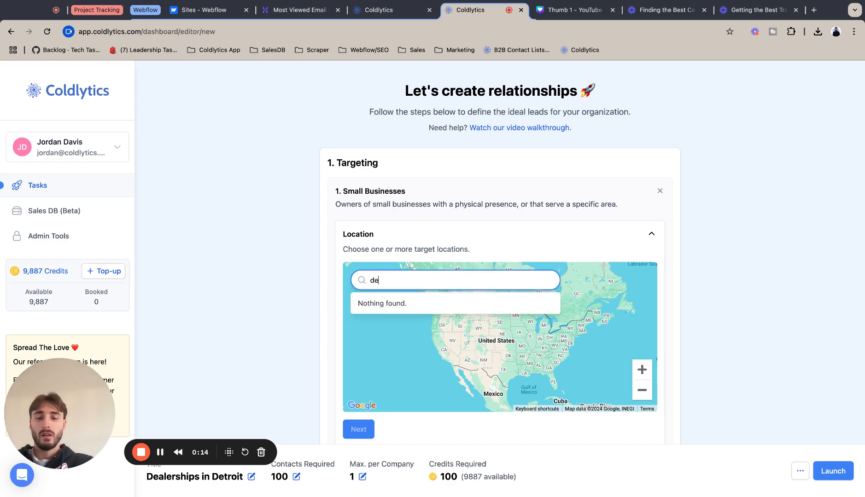
{"action": "type", "text": "triot"}
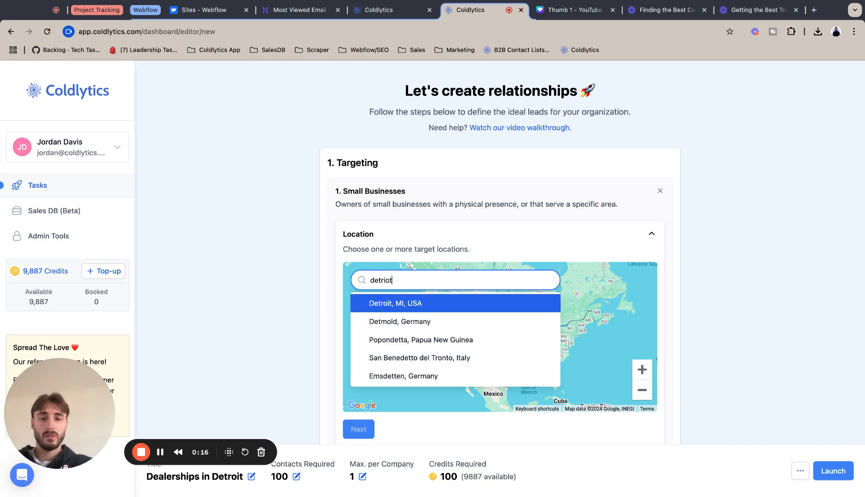
{"action": "key", "text": "BackSpace"}
{"action": "key", "text": "BackSpace"}
{"action": "key", "text": "BackSpace"}
{"action": "type", "text": "oi"}
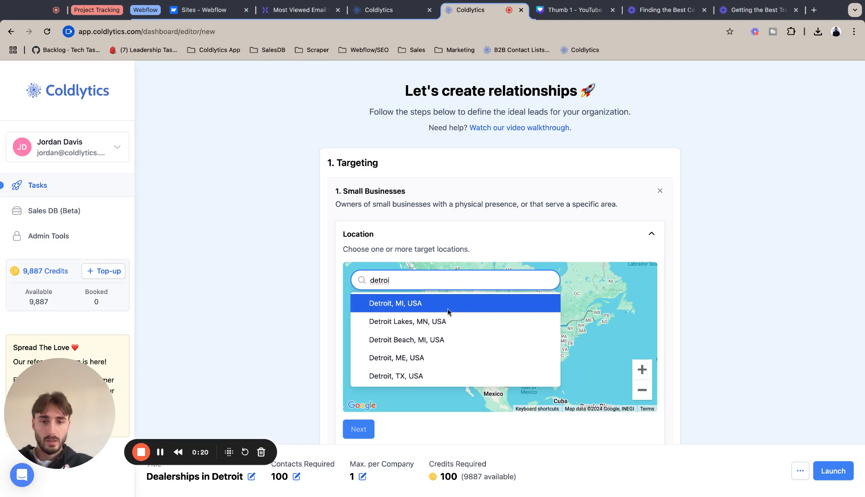
{"action": "left_click", "coordinate": [448, 309]}
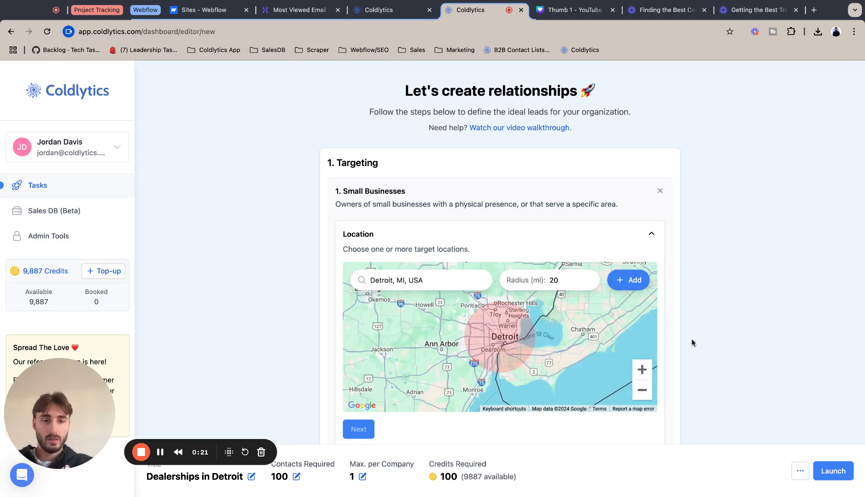
Set the Detroit search radius to 30 miles, add the location to the targeting and continue to the industry section.
{"action": "left_click", "coordinate": [590, 278]}
{"action": "left_click", "coordinate": [589, 277]}
{"action": "left_click", "coordinate": [589, 278]}
{"action": "left_click", "coordinate": [589, 278]}
{"action": "left_click", "coordinate": [589, 278]}
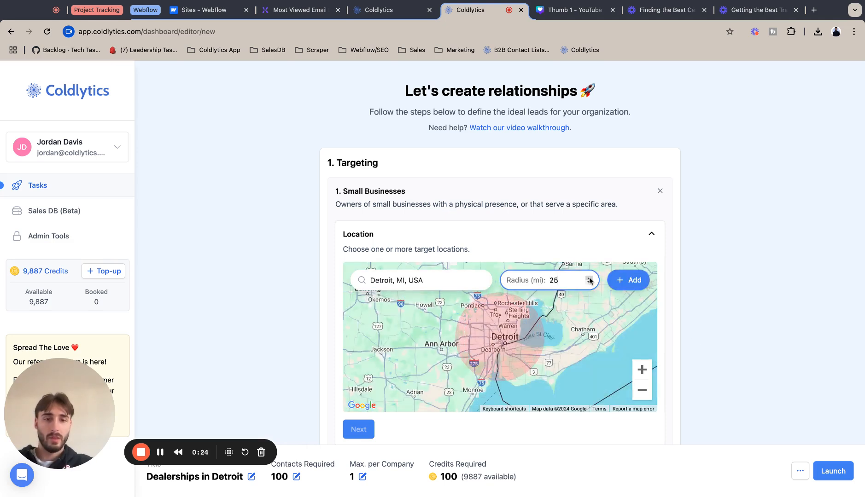
{"action": "left_click", "coordinate": [589, 278]}
{"action": "left_click", "coordinate": [590, 278]}
{"action": "left_click", "coordinate": [589, 277]}
{"action": "left_click", "coordinate": [589, 277]}
{"action": "left_click", "coordinate": [589, 278]}
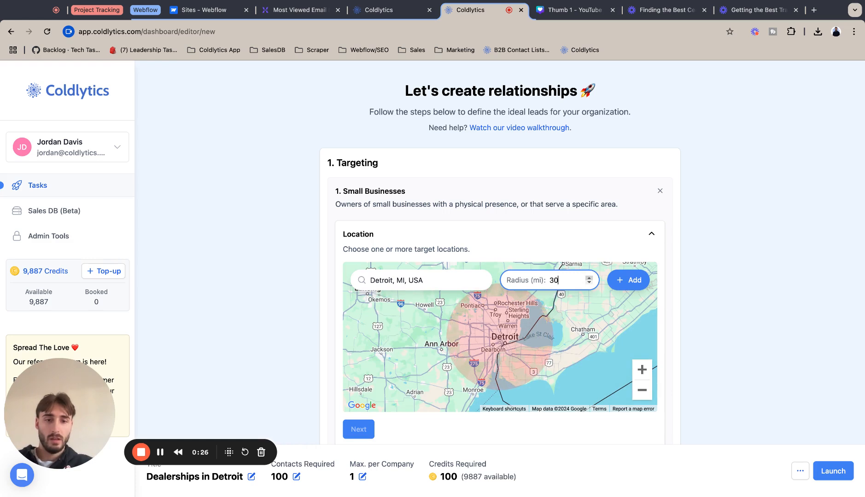
{"action": "left_click", "coordinate": [632, 280]}
{"action": "scroll", "coordinate": [506, 270], "scroll_direction": "down", "scroll_amount": 3}
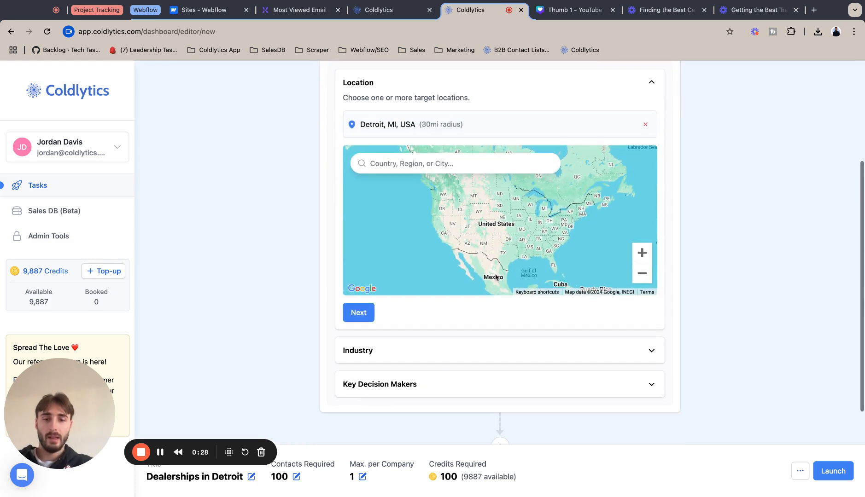
{"action": "left_click", "coordinate": [358, 313]}
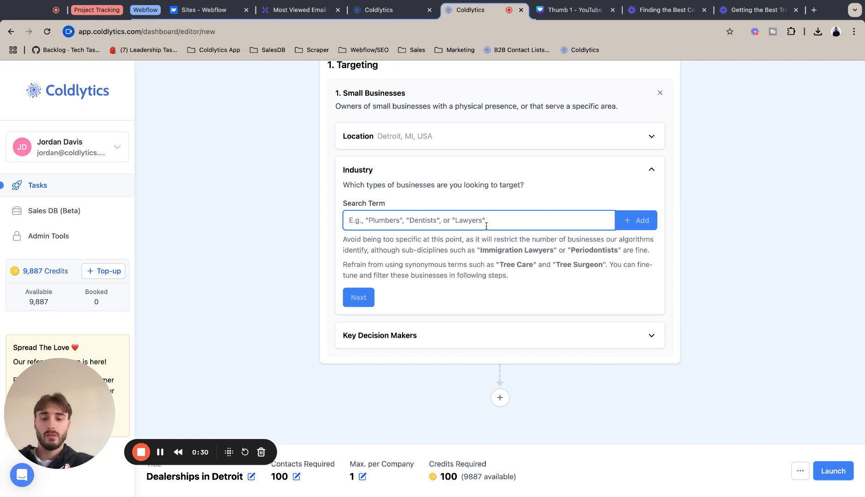
Add "dealership" as the industry search term and continue to the key decision makers.
{"action": "type", "text": "dealser"}
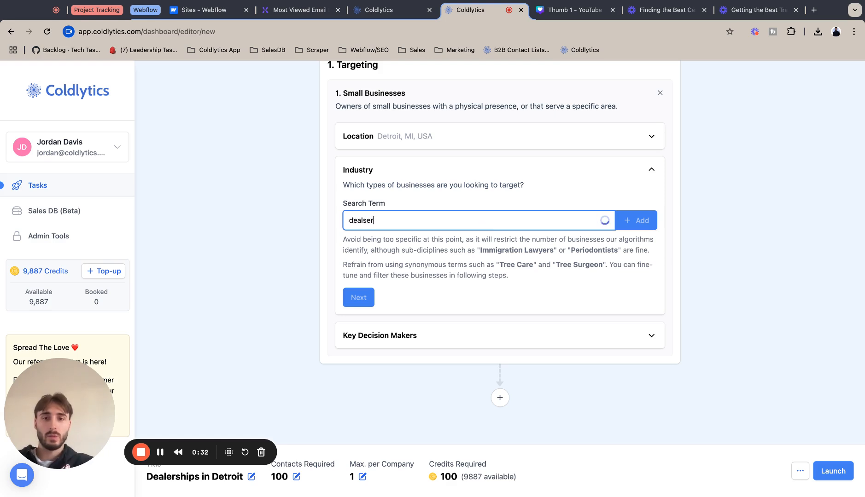
{"action": "key", "text": "BackSpace"}
{"action": "key", "text": "BackSpace"}
{"action": "key", "text": "BackSpace"}
{"action": "type", "text": "a"}
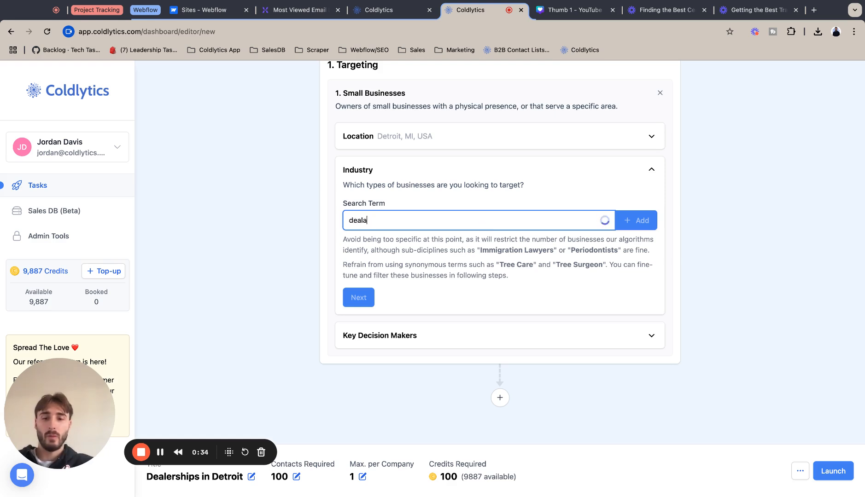
{"action": "key", "text": "BackSpace"}
{"action": "type", "text": "er"}
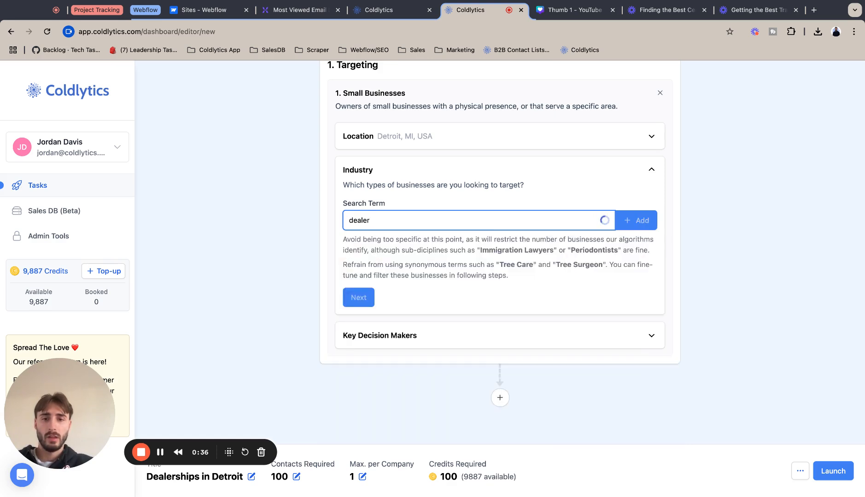
{"action": "type", "text": "ship"}
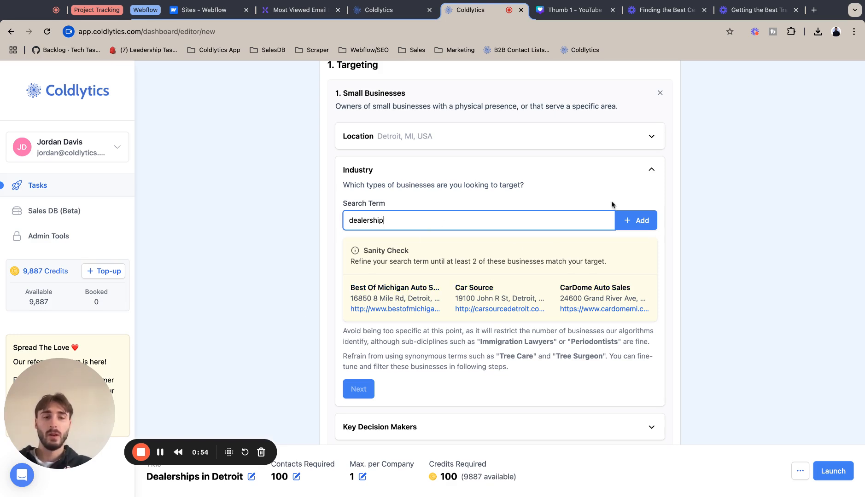
{"action": "left_click", "coordinate": [637, 227]}
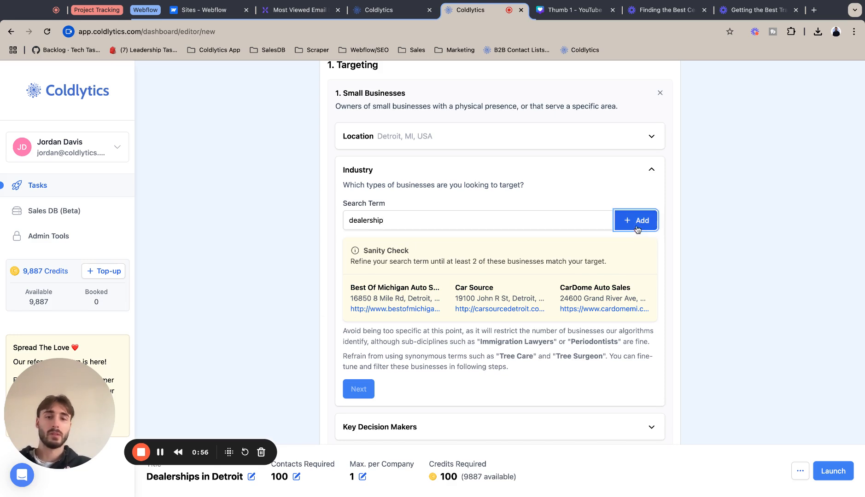
{"action": "left_click", "coordinate": [369, 334]}
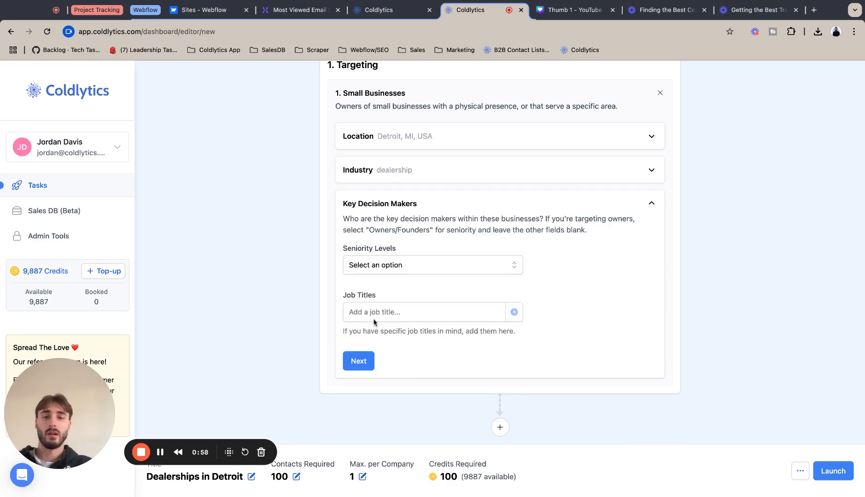
Set the decision makers' seniority levels to Owners/Founders and Directors & Executives, and complete the targeting section.
{"action": "left_click", "coordinate": [408, 267]}
{"action": "left_click", "coordinate": [409, 289]}
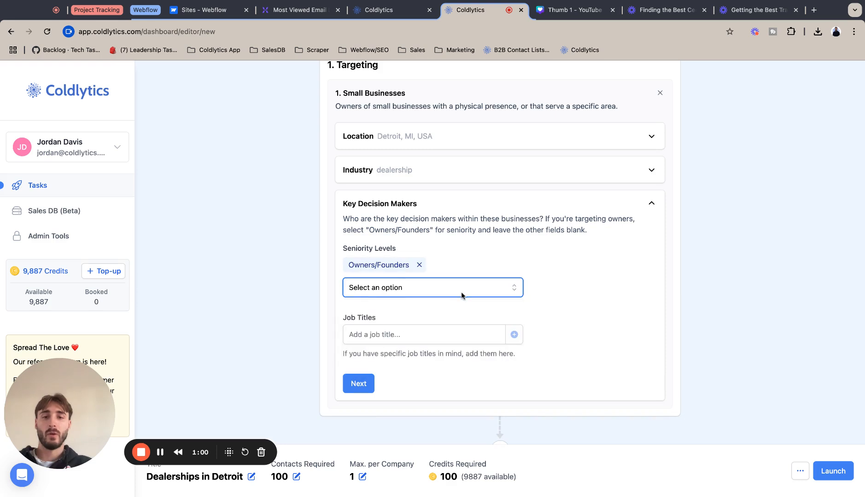
{"action": "left_click", "coordinate": [462, 292]}
{"action": "left_click", "coordinate": [452, 320]}
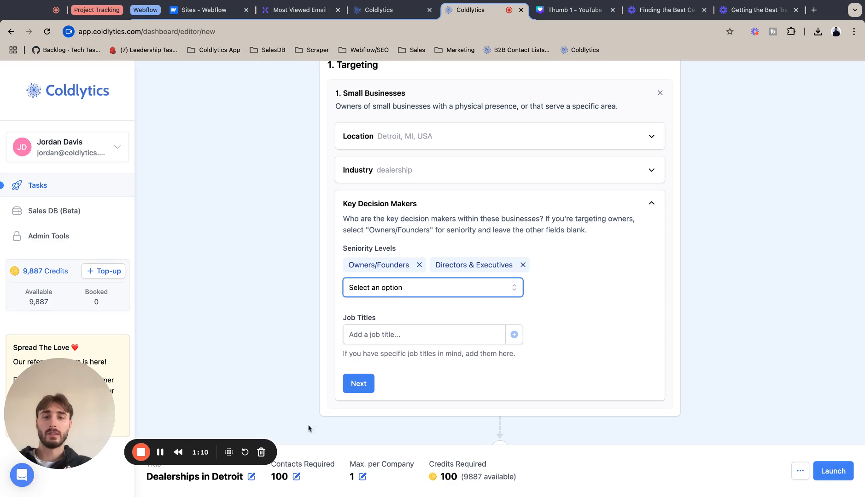
{"action": "left_click", "coordinate": [363, 382]}
Add a Google Reviews filter from the firmographic filters below the targeting section.
{"action": "scroll", "coordinate": [427, 370], "scroll_direction": "down", "scroll_amount": 1}
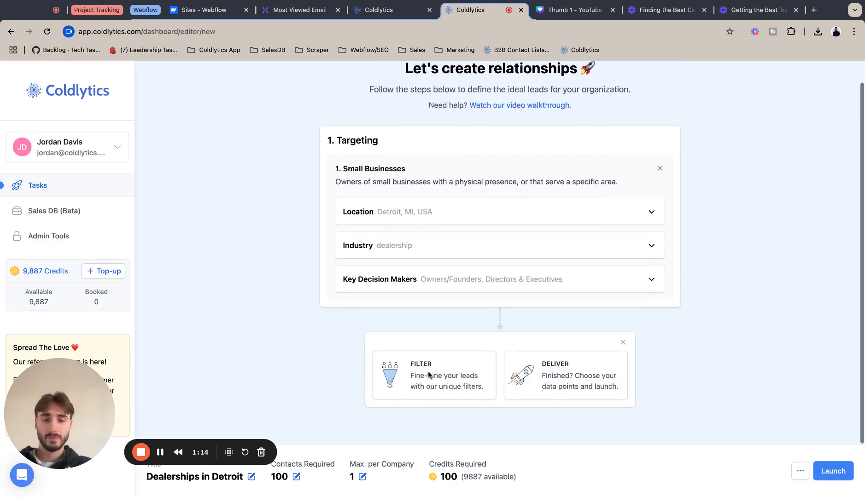
{"action": "left_click", "coordinate": [427, 368]}
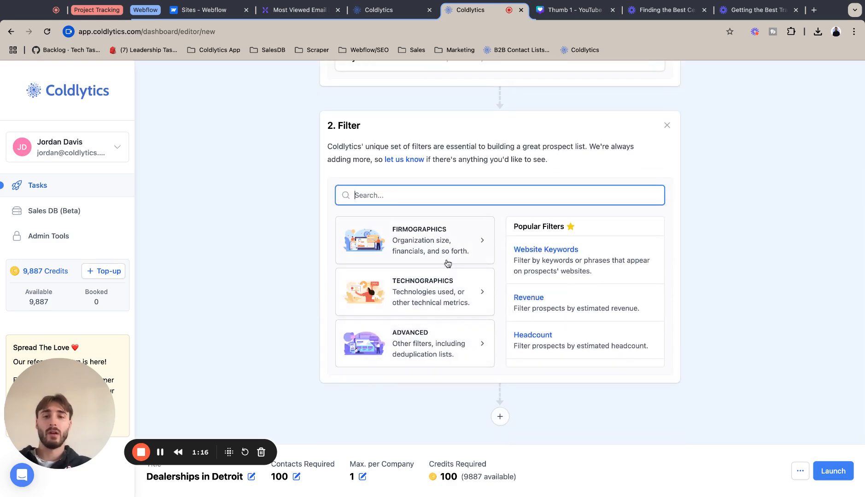
{"action": "left_click", "coordinate": [446, 263]}
{"action": "scroll", "coordinate": [444, 289], "scroll_direction": "down", "scroll_amount": 3}
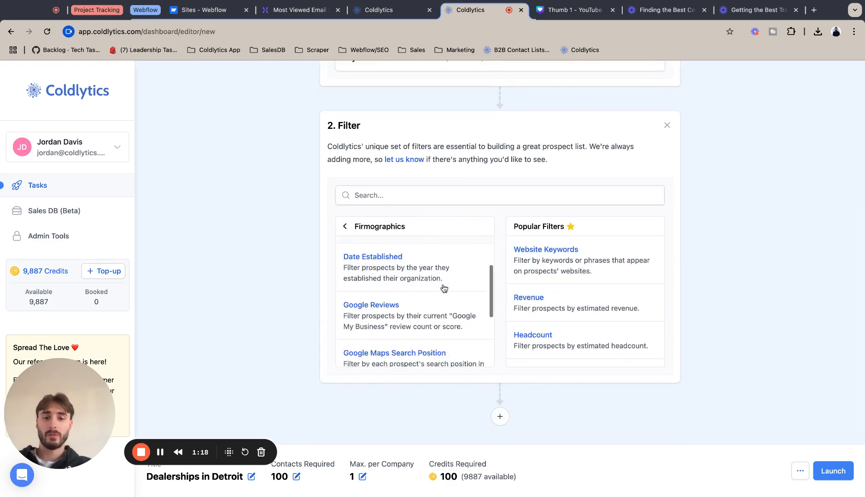
{"action": "left_click", "coordinate": [422, 282]}
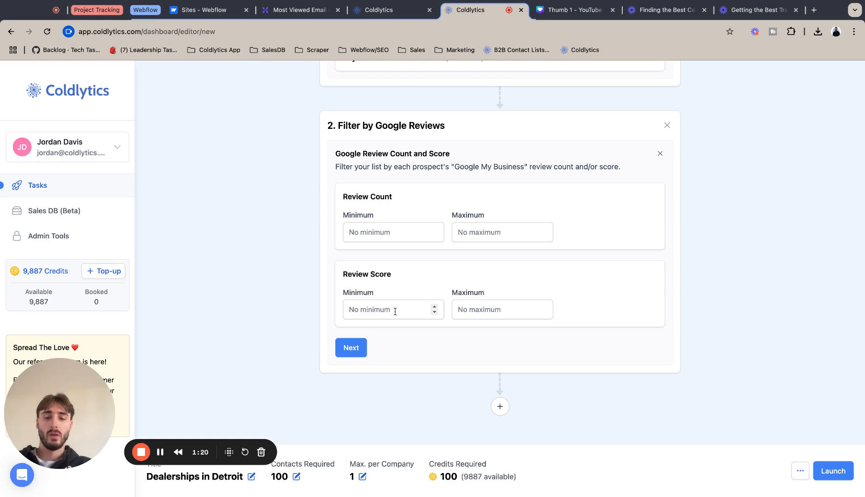
Limit the Google review score to a minimum of 3 and a maximum of 5, and save the filter.
{"action": "left_click", "coordinate": [374, 310]}
{"action": "type", "text": "3"}
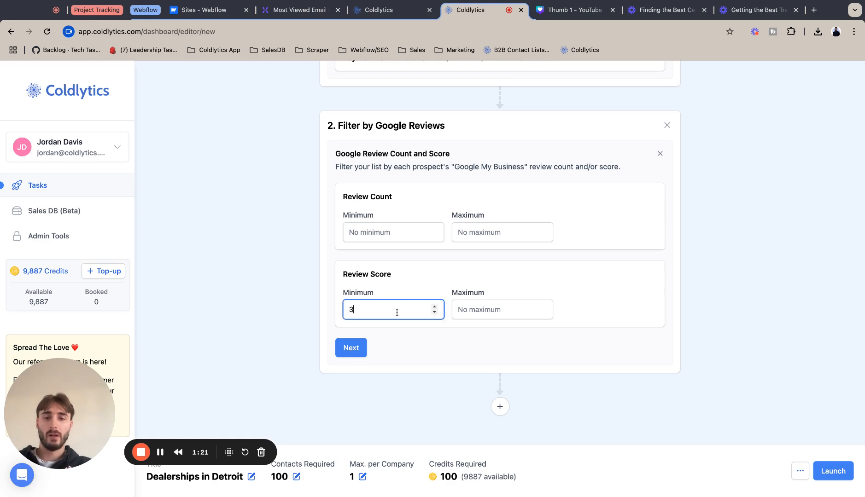
{"action": "left_click", "coordinate": [483, 313]}
{"action": "type", "text": "5"}
{"action": "left_click", "coordinate": [523, 287]}
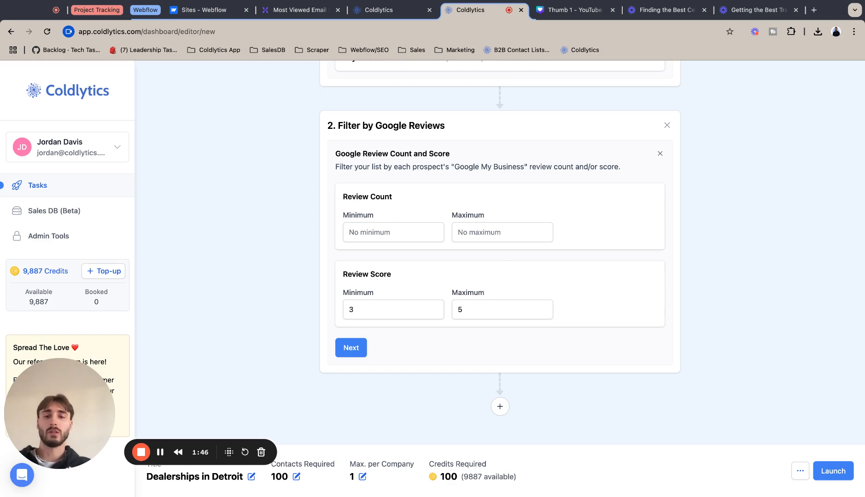
{"action": "left_click", "coordinate": [362, 348]}
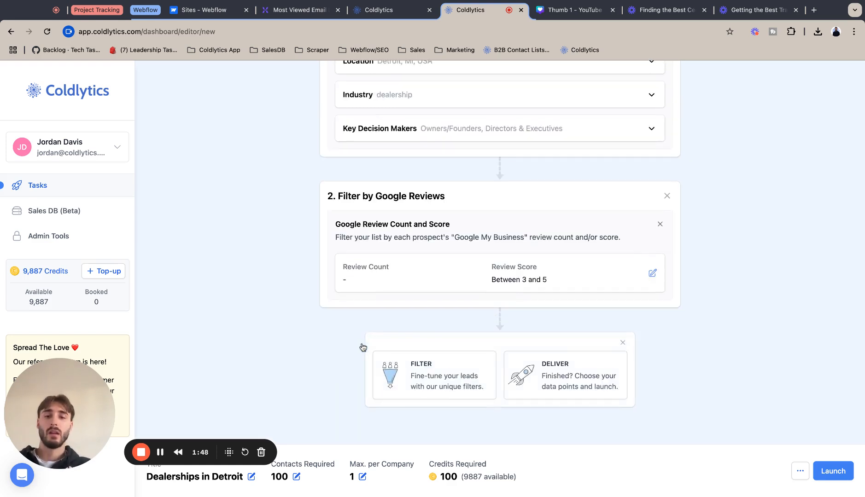
Add a Google Maps Search Position filter from the firmographic filters after the Google Reviews filter.
{"action": "left_click", "coordinate": [407, 371]}
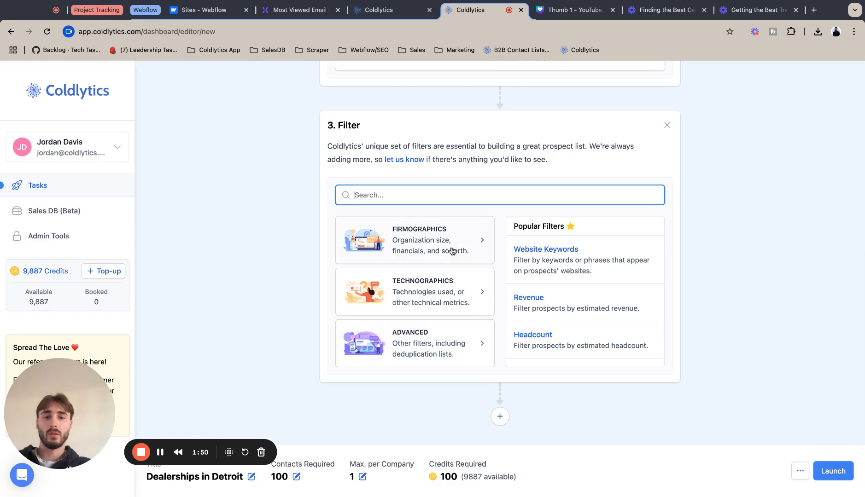
{"action": "left_click", "coordinate": [451, 251]}
{"action": "scroll", "coordinate": [447, 323], "scroll_direction": "down", "scroll_amount": 8}
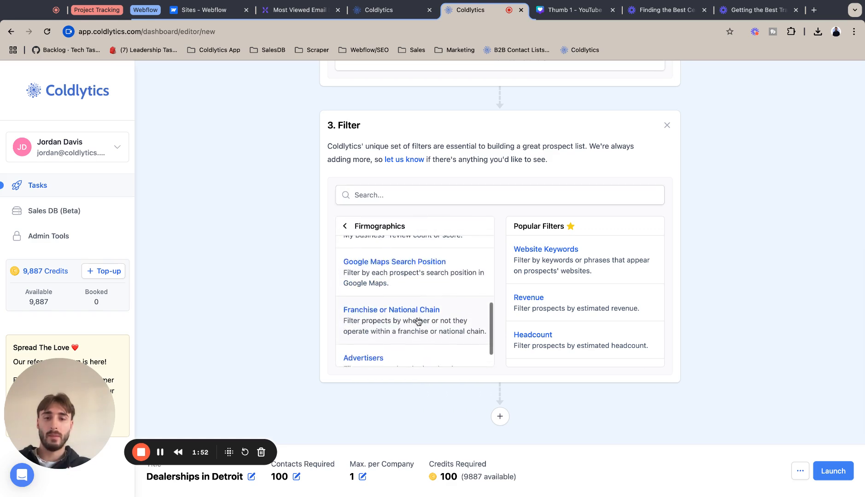
{"action": "scroll", "coordinate": [418, 321], "scroll_direction": "up", "scroll_amount": 2}
{"action": "left_click", "coordinate": [425, 290]}
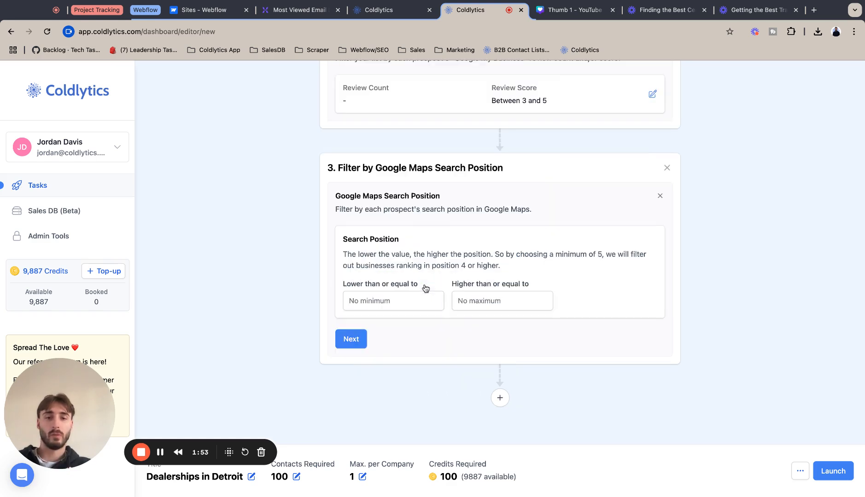
Set the Google Maps search position bounds to 6 and 12, and save the filter.
{"action": "left_click", "coordinate": [397, 304]}
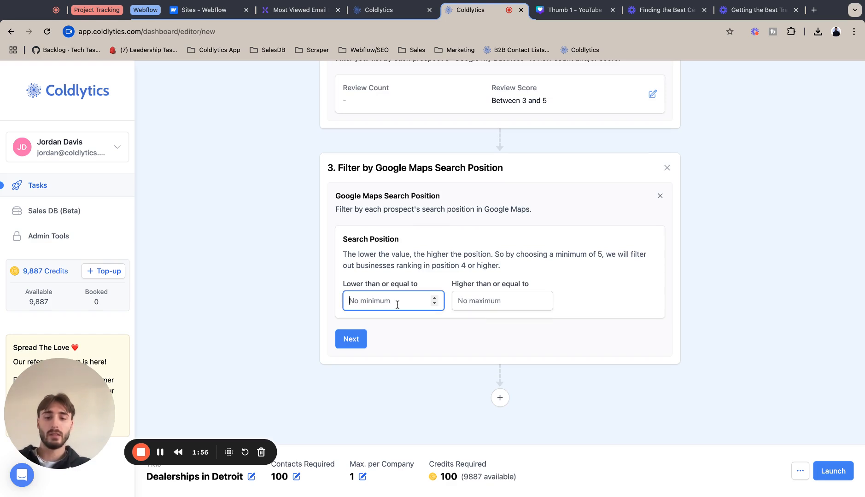
{"action": "type", "text": "6"}
{"action": "left_click", "coordinate": [486, 306]}
{"action": "type", "text": "1"}
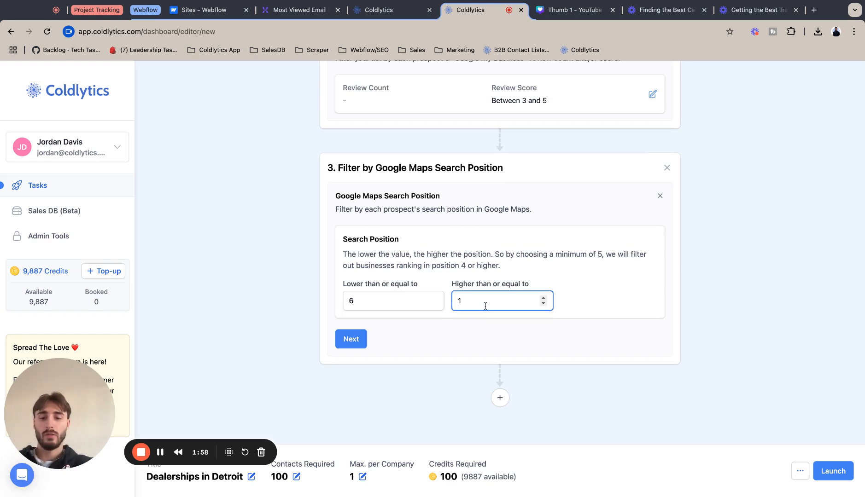
{"action": "type", "text": "8"}
{"action": "key", "text": "BackSpace"}
{"action": "type", "text": "2"}
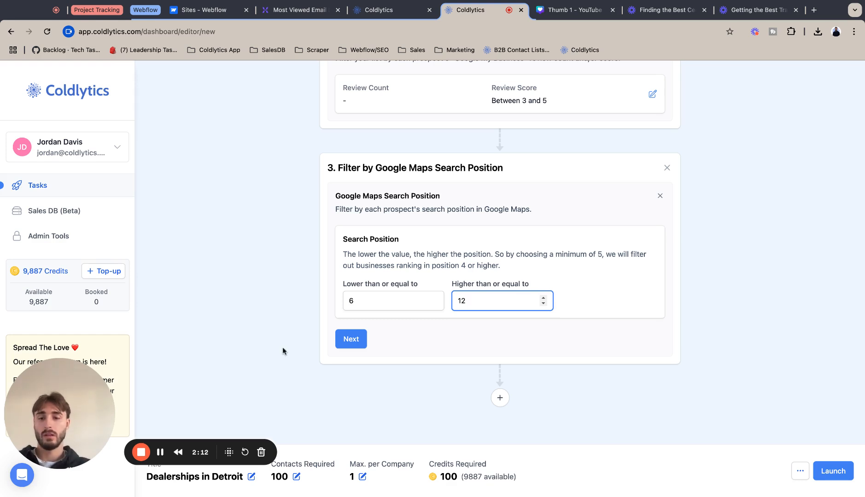
{"action": "left_click", "coordinate": [179, 453]}
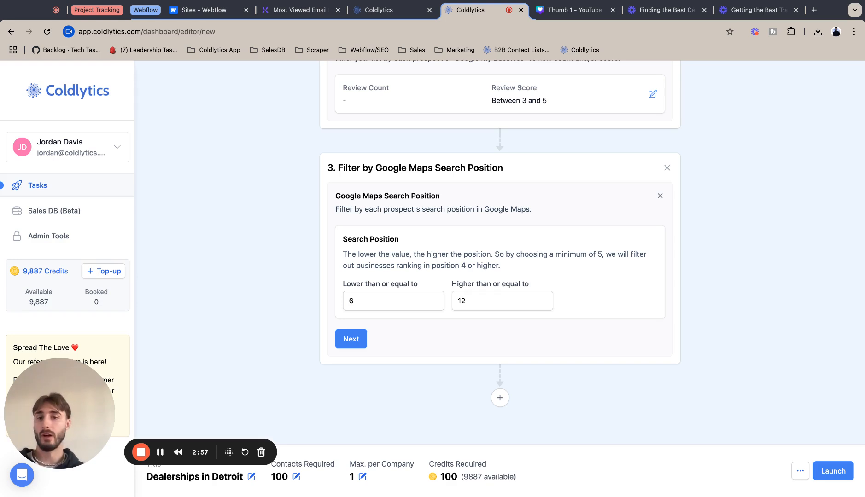
{"action": "left_click", "coordinate": [351, 341]}
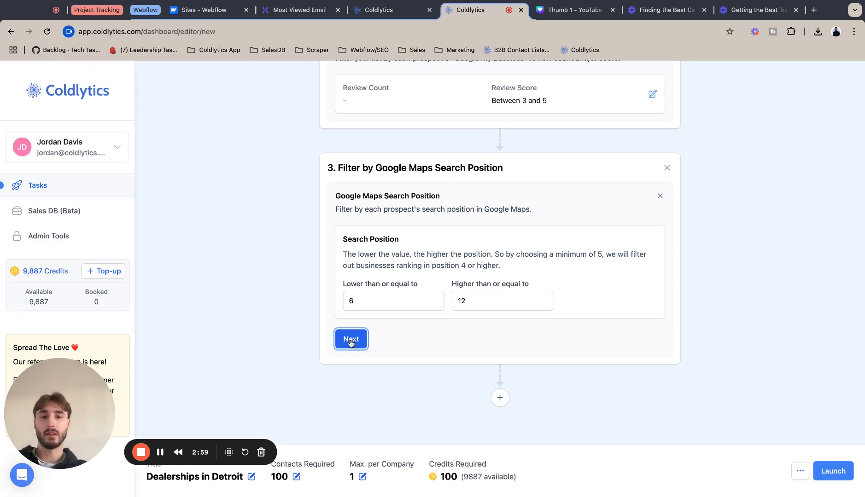
Add an Advertisers filter from the firmographic filters after the search position filter.
{"action": "left_click", "coordinate": [410, 368]}
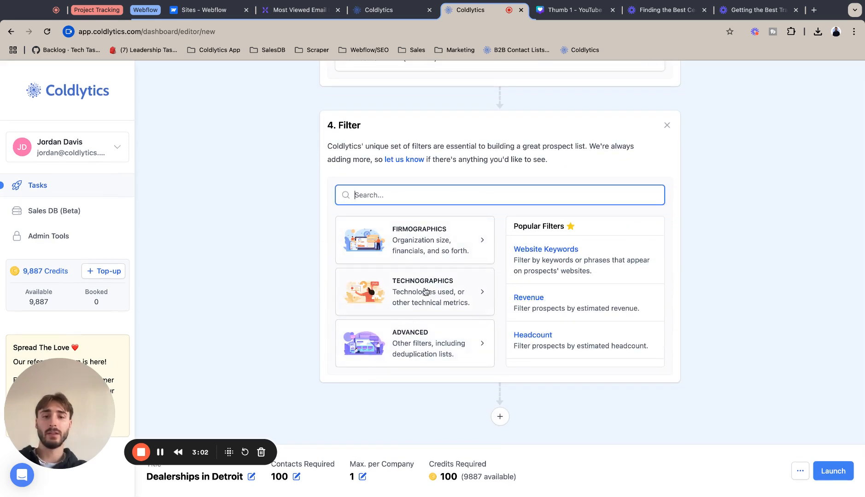
{"action": "left_click", "coordinate": [431, 261]}
{"action": "scroll", "coordinate": [396, 359], "scroll_direction": "down", "scroll_amount": 5}
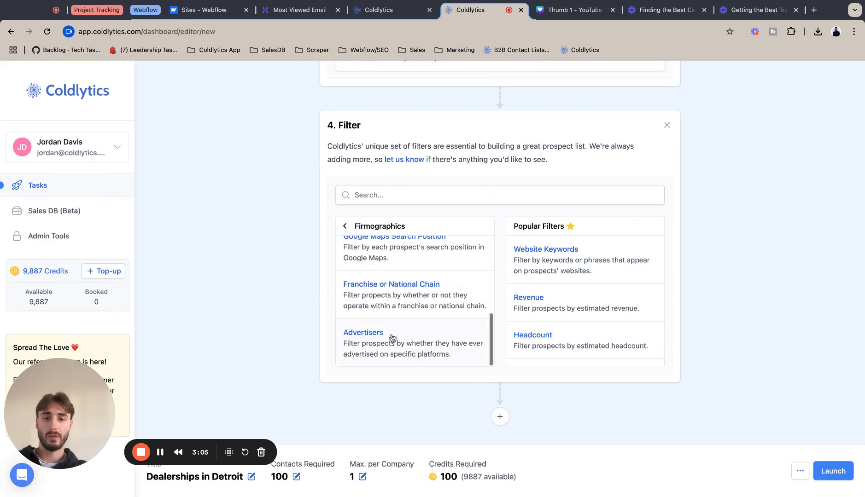
{"action": "left_click", "coordinate": [390, 339]}
Set the advertiser condition to Advertises on Facebook with the value Yes.
{"action": "left_click", "coordinate": [486, 278]}
{"action": "left_click", "coordinate": [477, 300]}
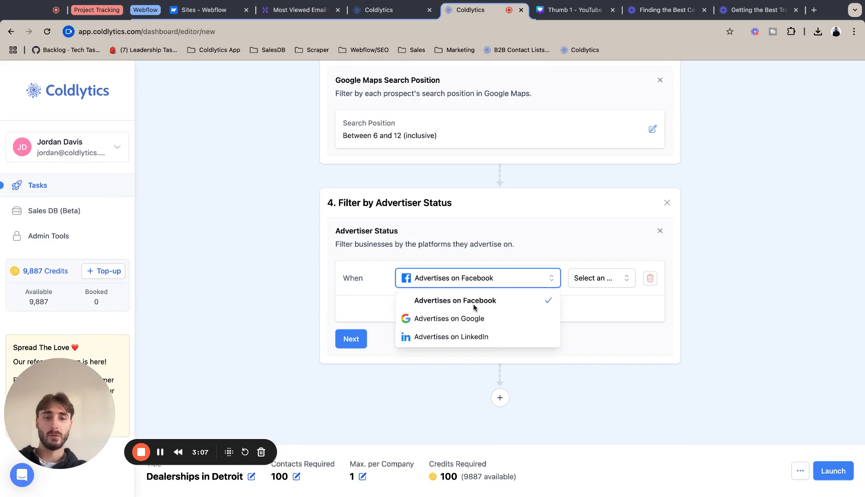
{"action": "left_click", "coordinate": [598, 283]}
{"action": "left_click", "coordinate": [583, 318]}
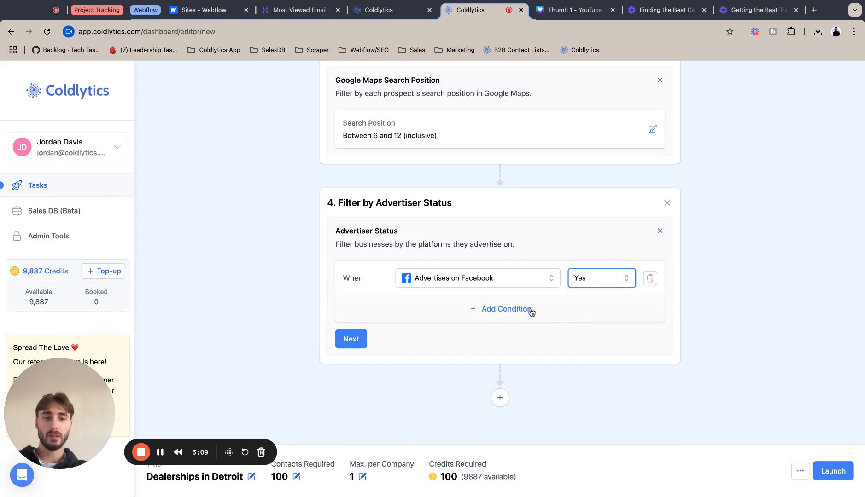
Add an Or condition to the advertiser status filter for Advertises on Google with the value Yes.
{"action": "left_click", "coordinate": [531, 309]}
{"action": "left_click", "coordinate": [372, 311]}
{"action": "left_click", "coordinate": [366, 347]}
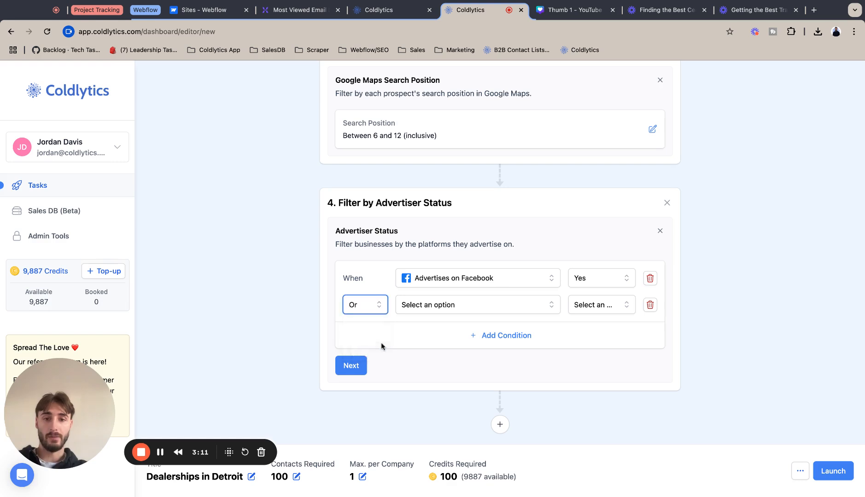
{"action": "left_click", "coordinate": [445, 305]}
{"action": "left_click", "coordinate": [449, 328]}
{"action": "left_click", "coordinate": [601, 306]}
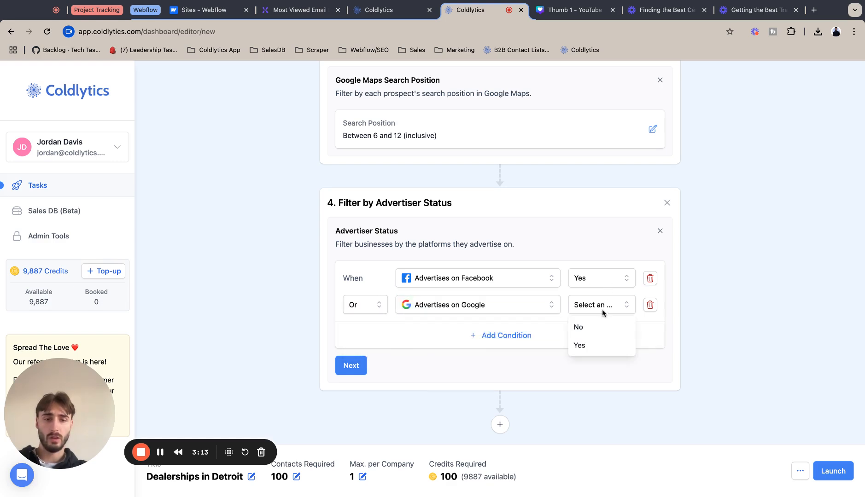
{"action": "left_click", "coordinate": [590, 345]}
Add a third Or condition for Advertises on LinkedIn with the value Yes, and save the advertiser filter.
{"action": "left_click", "coordinate": [536, 334]}
{"action": "left_click", "coordinate": [456, 328]}
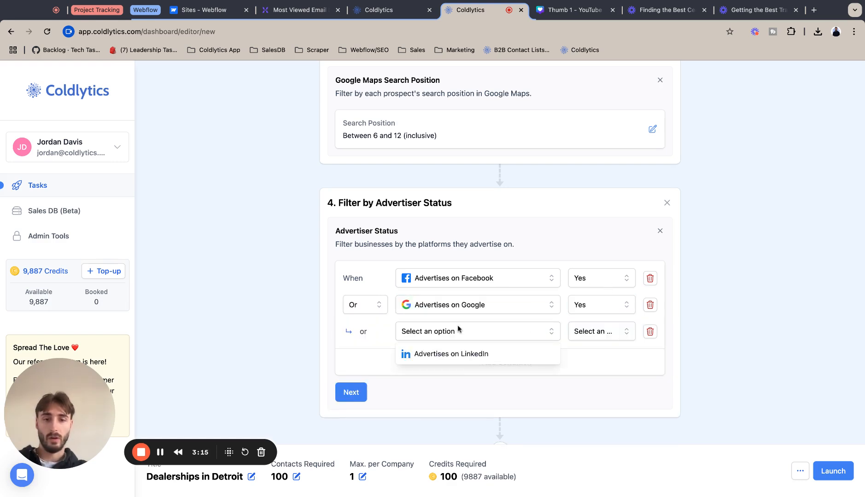
{"action": "left_click", "coordinate": [462, 356]}
{"action": "left_click", "coordinate": [591, 336]}
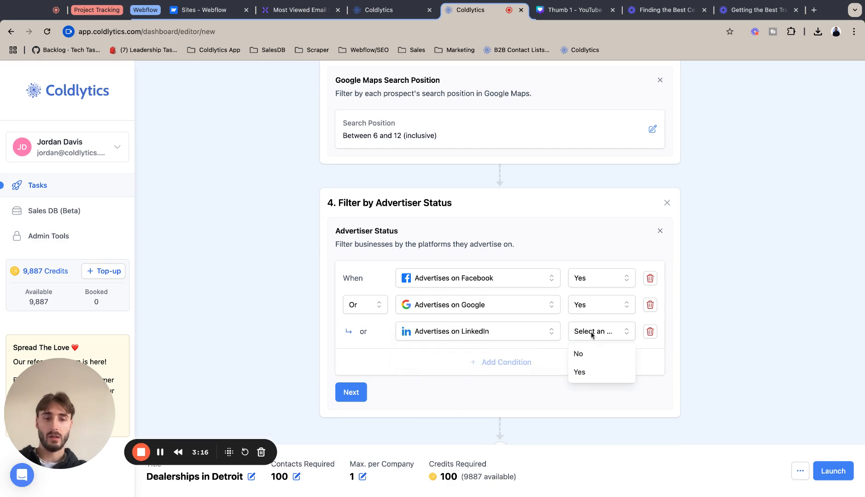
{"action": "left_click", "coordinate": [595, 370]}
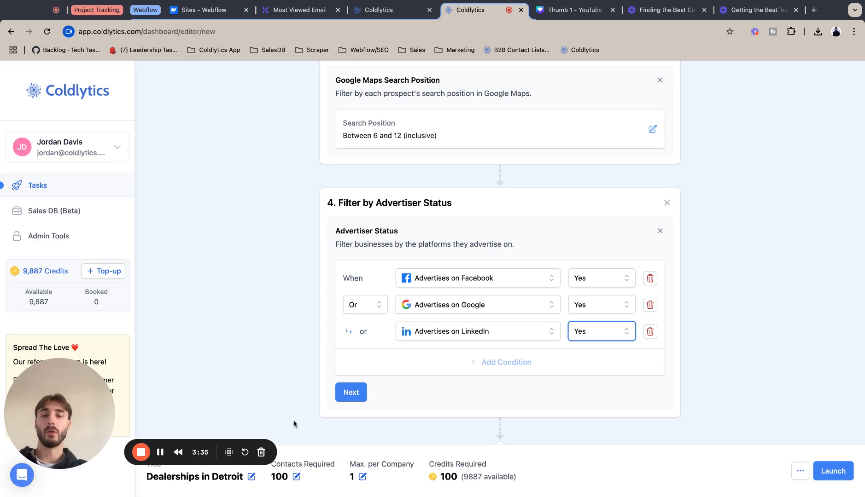
{"action": "left_click", "coordinate": [353, 393]}
Add a Deliver step after the advertiser filter and include the Phone Number data point.
{"action": "left_click", "coordinate": [539, 377]}
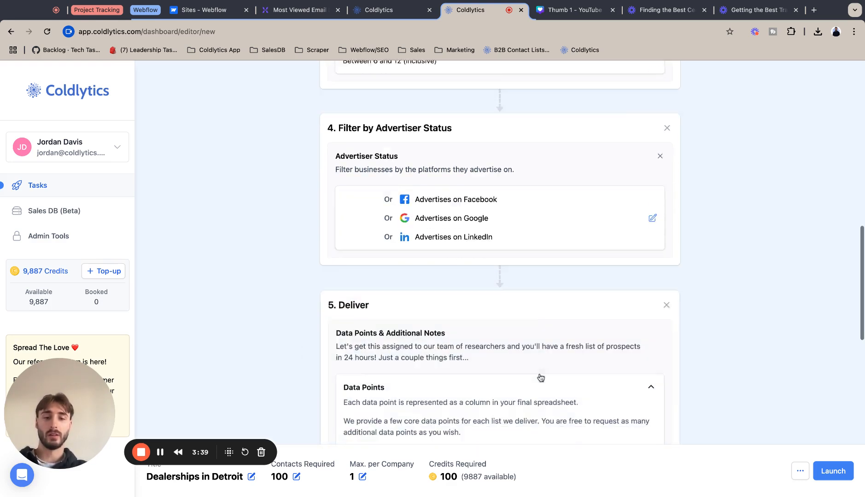
{"action": "left_click", "coordinate": [632, 288]}
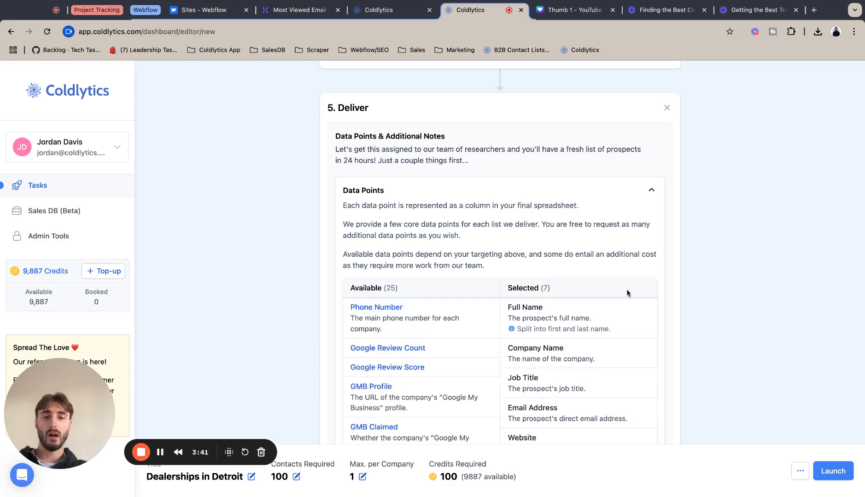
{"action": "left_click", "coordinate": [456, 257]}
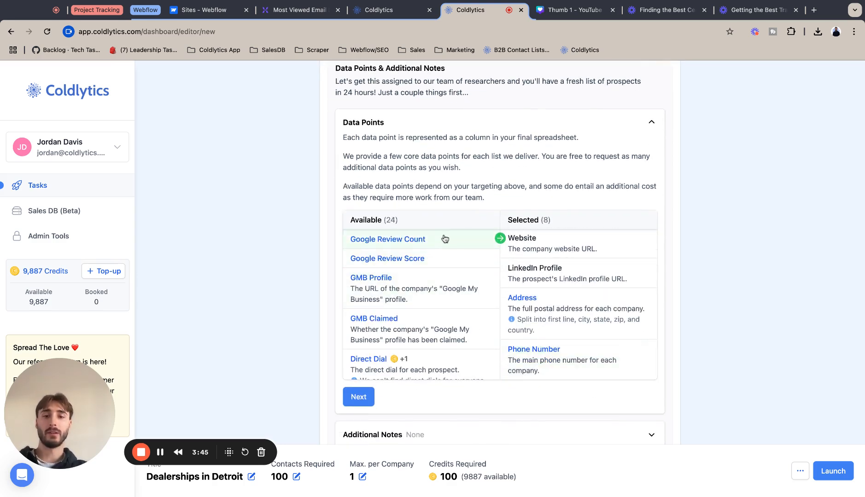
Add the Google Review Count, Google Review Score, GMB Profile and GMB Claimed data points to the selection.
{"action": "left_click", "coordinate": [432, 243]}
{"action": "left_click", "coordinate": [430, 243]}
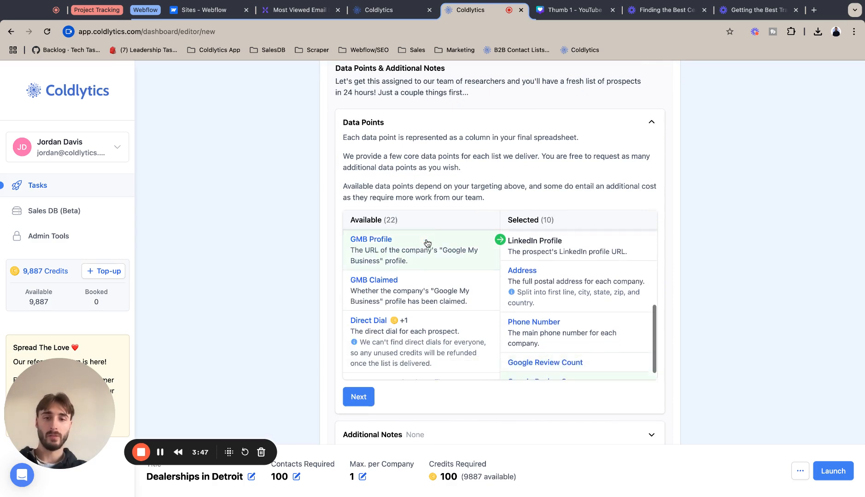
{"action": "left_click", "coordinate": [428, 244]}
{"action": "left_click", "coordinate": [427, 243]}
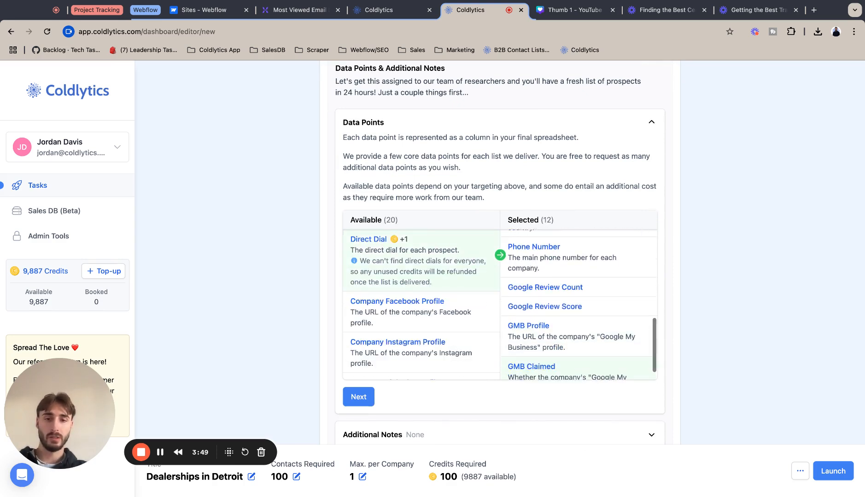
Add the company Facebook, Instagram, LinkedIn, TikTok and Twitter profile data points, skipping Direct Dial.
{"action": "scroll", "coordinate": [417, 290], "scroll_direction": "down", "scroll_amount": 2}
{"action": "scroll", "coordinate": [415, 295], "scroll_direction": "up", "scroll_amount": 2}
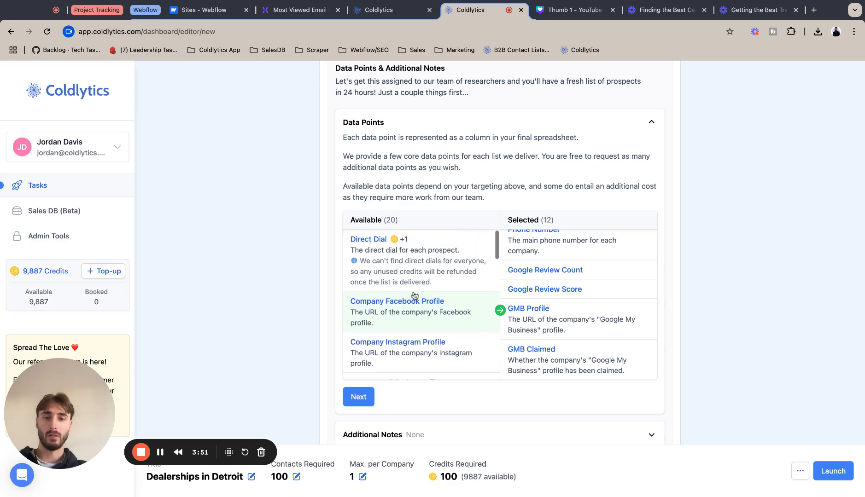
{"action": "scroll", "coordinate": [414, 295], "scroll_direction": "down", "scroll_amount": 3}
{"action": "left_click", "coordinate": [417, 254]}
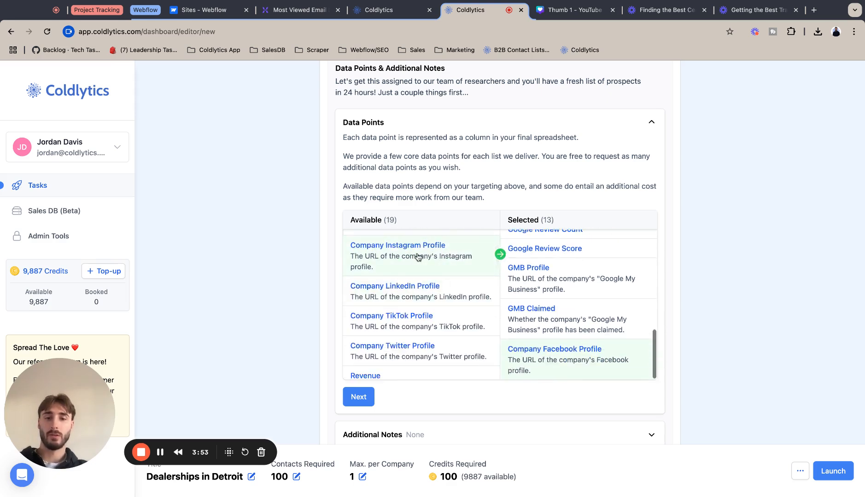
{"action": "left_click", "coordinate": [416, 254]}
{"action": "left_click", "coordinate": [417, 255]}
{"action": "left_click", "coordinate": [417, 256]}
{"action": "left_click", "coordinate": [417, 256]}
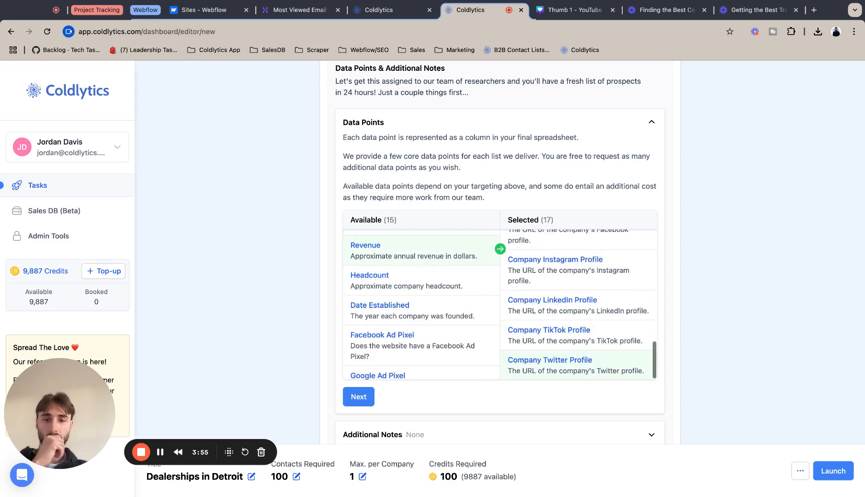
Add the Revenue, Headcount and Date Established data points to the selection.
{"action": "left_click", "coordinate": [373, 257]}
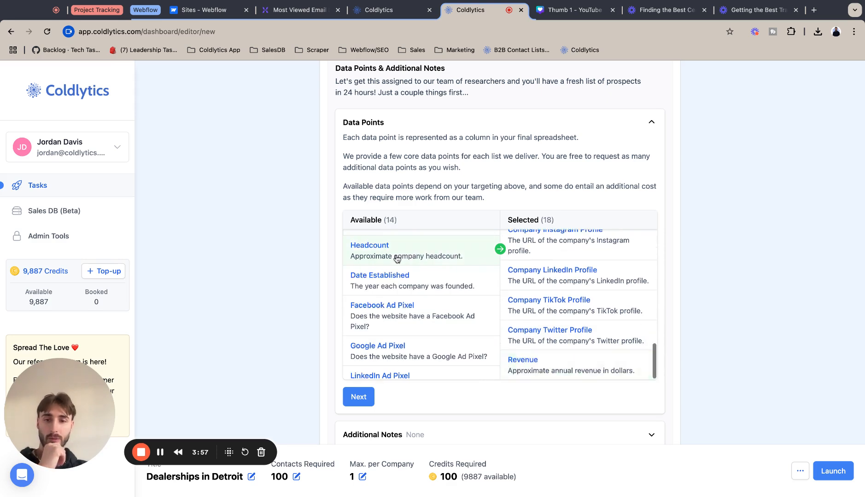
{"action": "left_click", "coordinate": [396, 258]}
{"action": "left_click", "coordinate": [396, 258]}
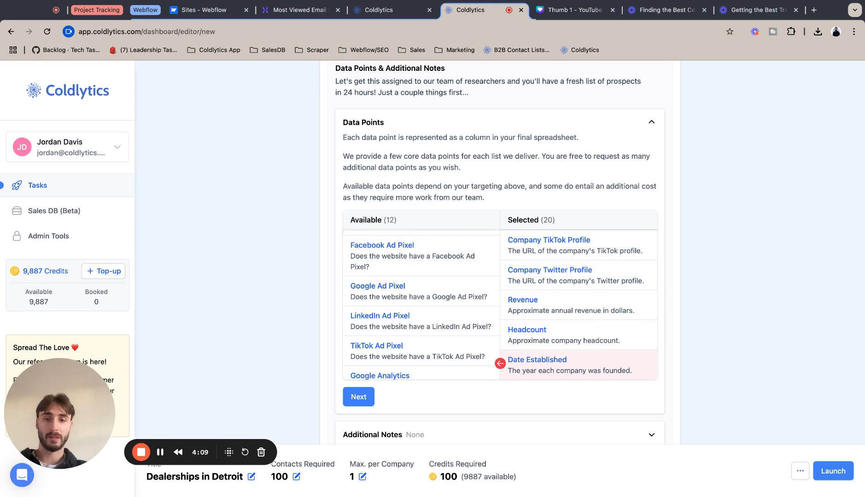
Add the Facebook, Google, LinkedIn and TikTok Ad Pixel data points to the selection.
{"action": "left_click", "coordinate": [445, 254]}
{"action": "left_click", "coordinate": [439, 254]}
{"action": "left_click", "coordinate": [435, 255]}
{"action": "left_click", "coordinate": [431, 254]}
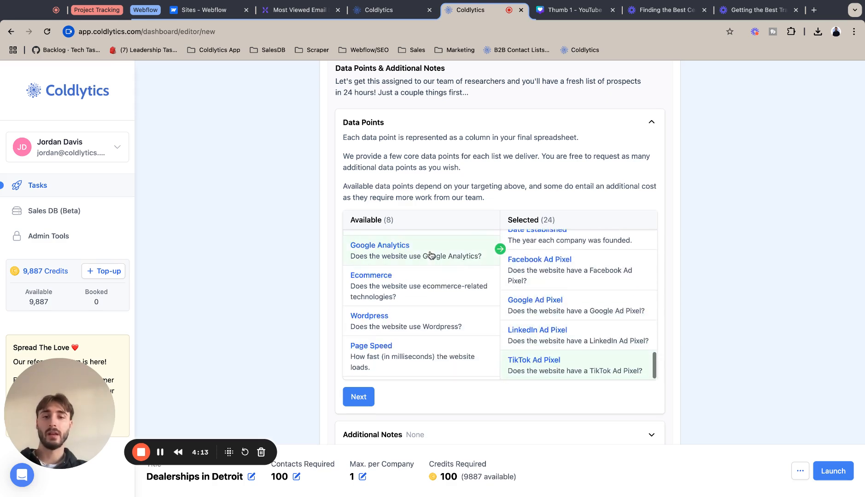
Add the Google Analytics, Ecommerce, Wordpress and Page Speed data points to the selection.
{"action": "left_click", "coordinate": [392, 255]}
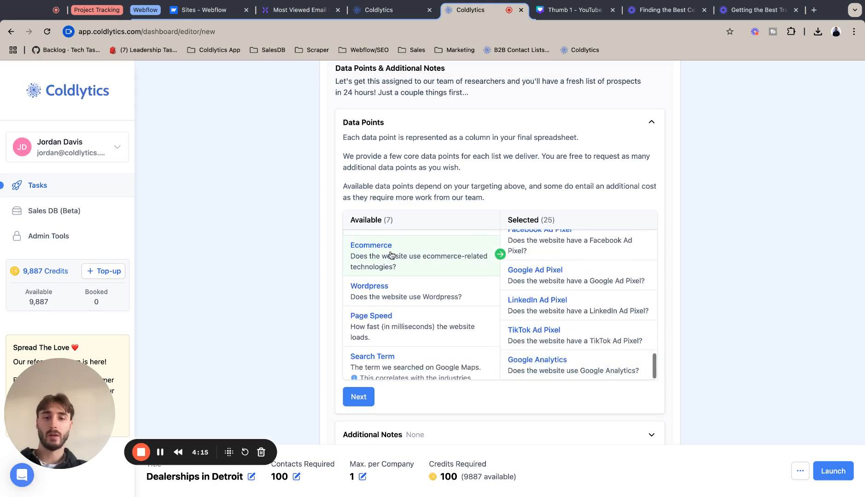
{"action": "left_click", "coordinate": [391, 255]}
{"action": "left_click", "coordinate": [390, 256]}
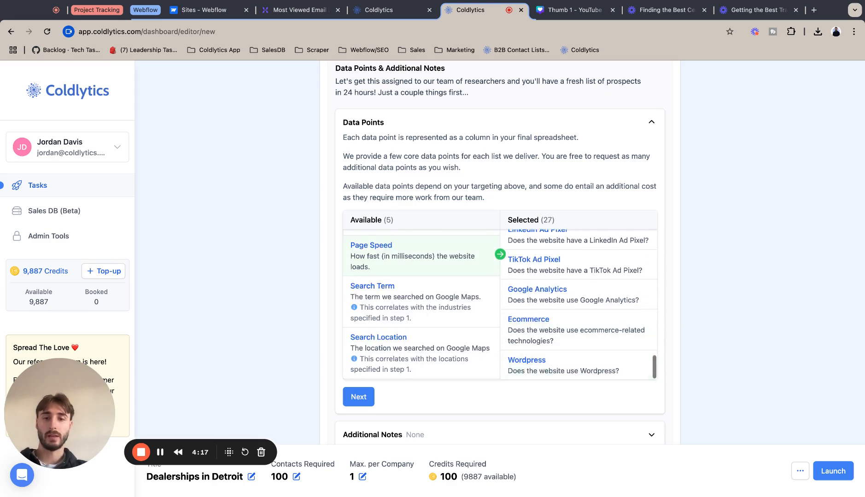
{"action": "left_click", "coordinate": [389, 256]}
Add the Search Term, Search Location and Search Position data points, keeping Direct Dial out of the selection.
{"action": "scroll", "coordinate": [576, 286], "scroll_direction": "down", "scroll_amount": 2}
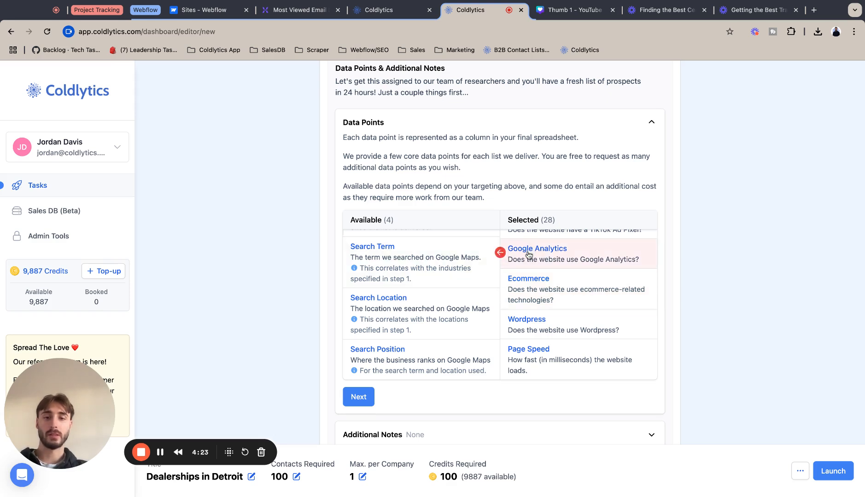
{"action": "scroll", "coordinate": [425, 252], "scroll_direction": "up", "scroll_amount": 2}
{"action": "scroll", "coordinate": [425, 252], "scroll_direction": "down", "scroll_amount": 1}
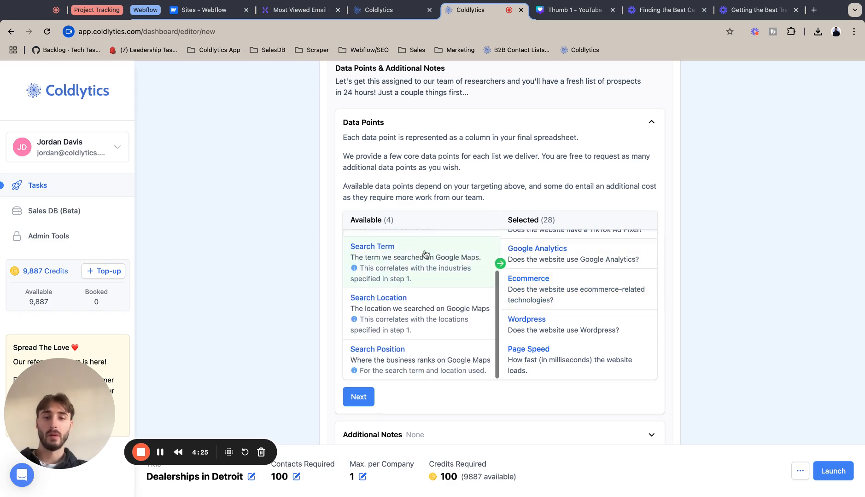
{"action": "left_click", "coordinate": [424, 253]}
{"action": "left_click", "coordinate": [405, 271]}
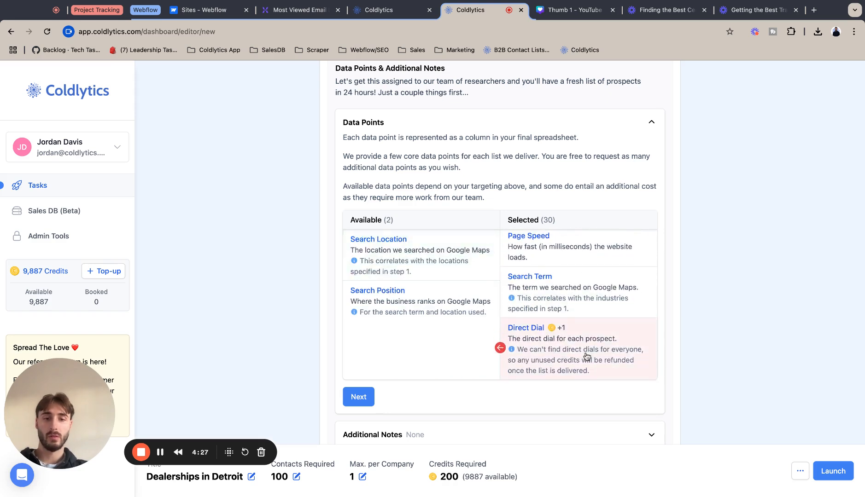
{"action": "left_click", "coordinate": [530, 348]}
{"action": "left_click", "coordinate": [386, 316]}
{"action": "left_click", "coordinate": [376, 310]}
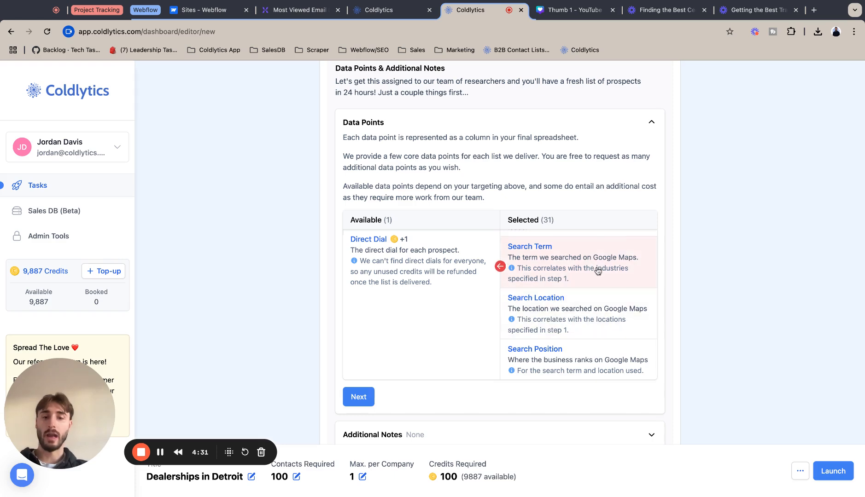
Review and save the selected data points, and finish the Deliver step without additional notes.
{"action": "scroll", "coordinate": [576, 256], "scroll_direction": "up", "scroll_amount": 15}
{"action": "scroll", "coordinate": [575, 257], "scroll_direction": "down", "scroll_amount": 10}
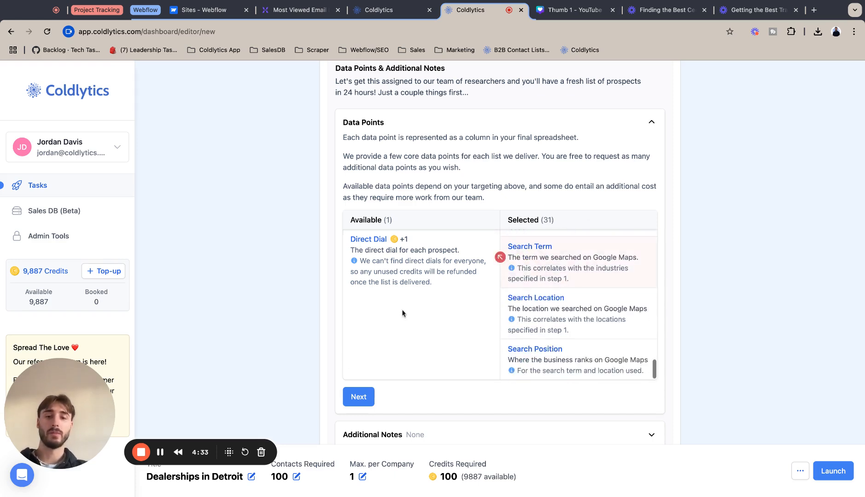
{"action": "left_click", "coordinate": [359, 398]}
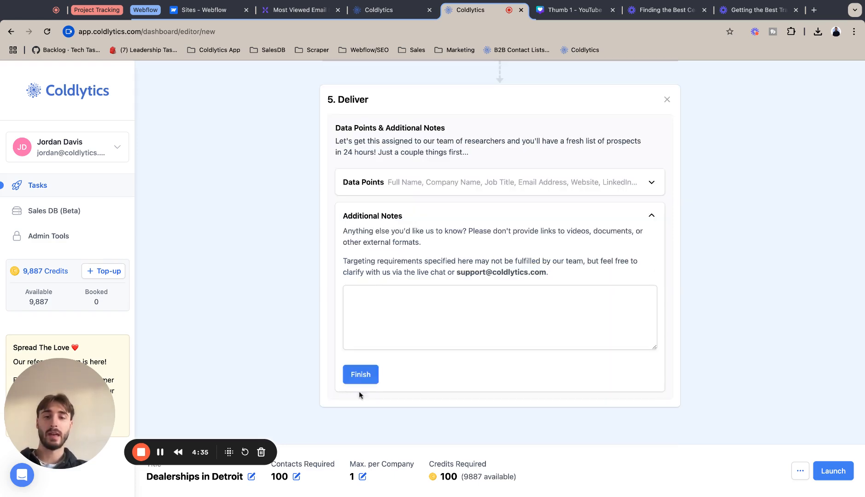
{"action": "left_click", "coordinate": [369, 381]}
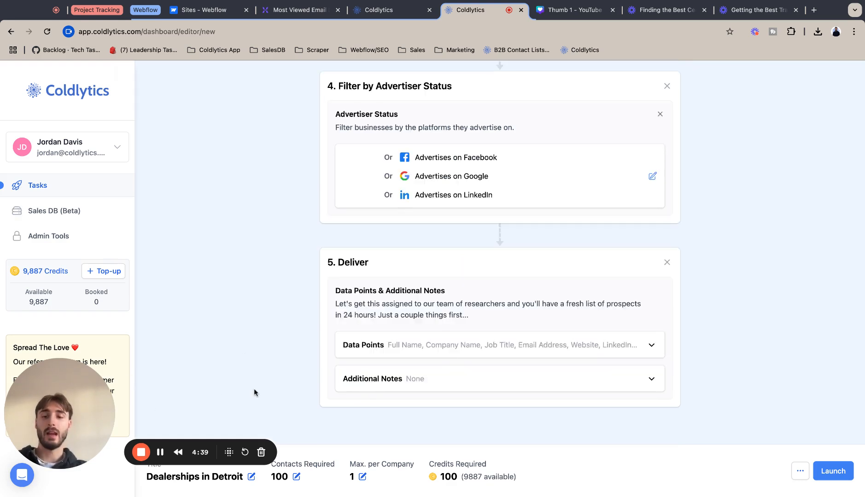
Check the extra task options, launch the Dealerships in Detroit task and check its status in the active tasks.
{"action": "left_click_drag", "start_coordinate": [104, 428], "coordinate": [103, 414]}
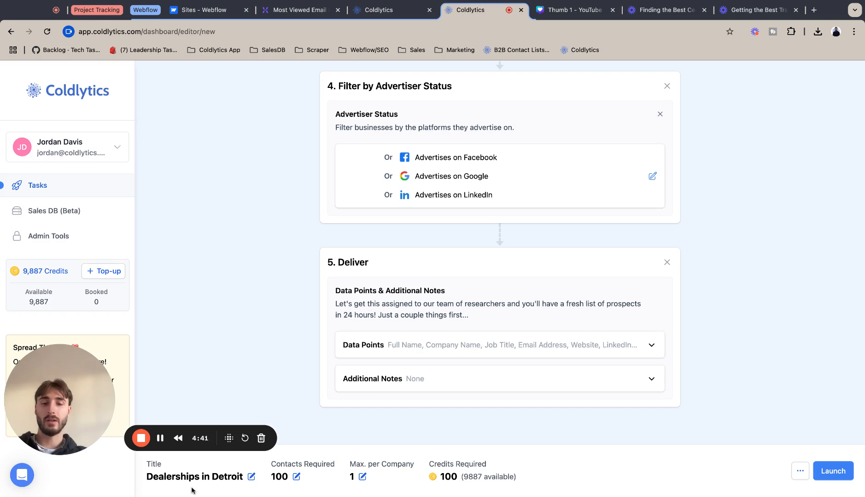
{"action": "left_click", "coordinate": [800, 470]}
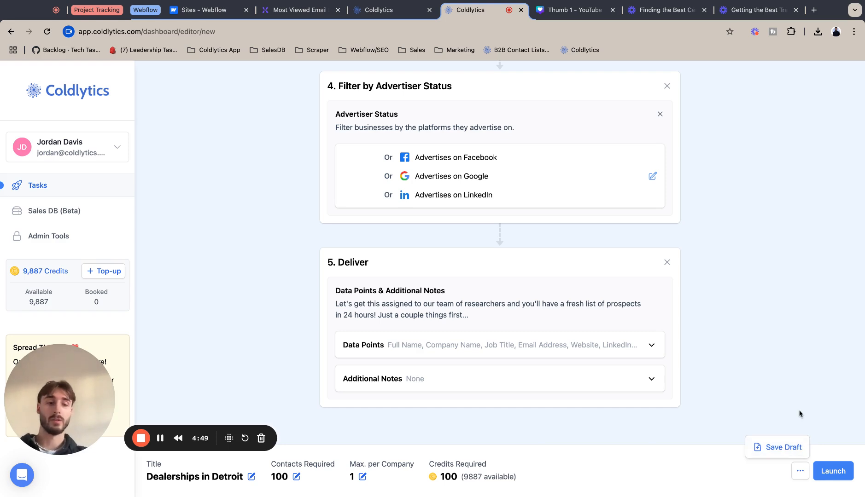
{"action": "left_click", "coordinate": [800, 471]}
{"action": "left_click", "coordinate": [824, 470]}
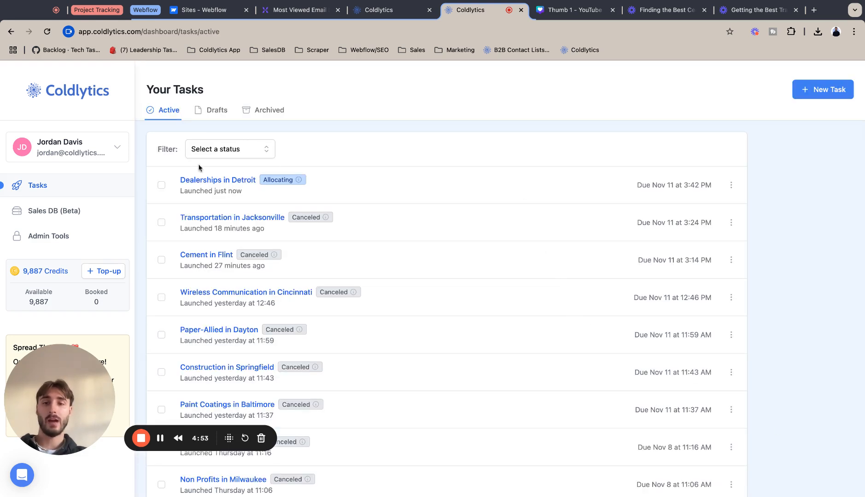
{"action": "mouse_move", "coordinate": [297, 180]}
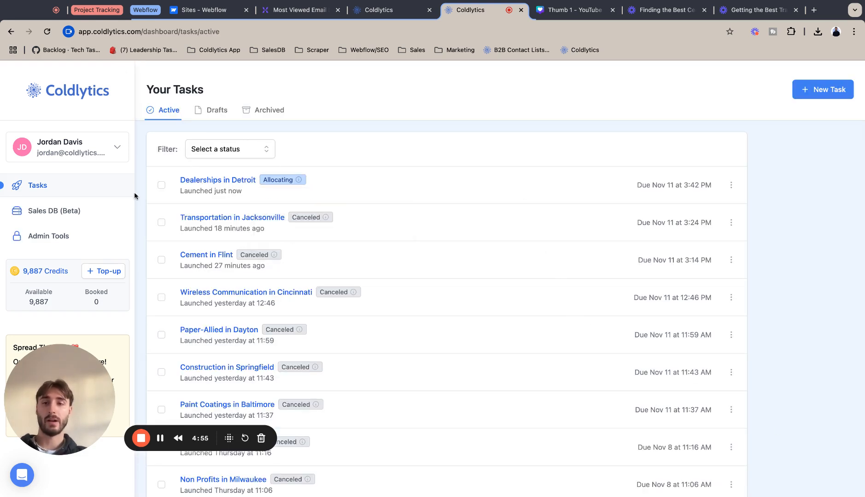